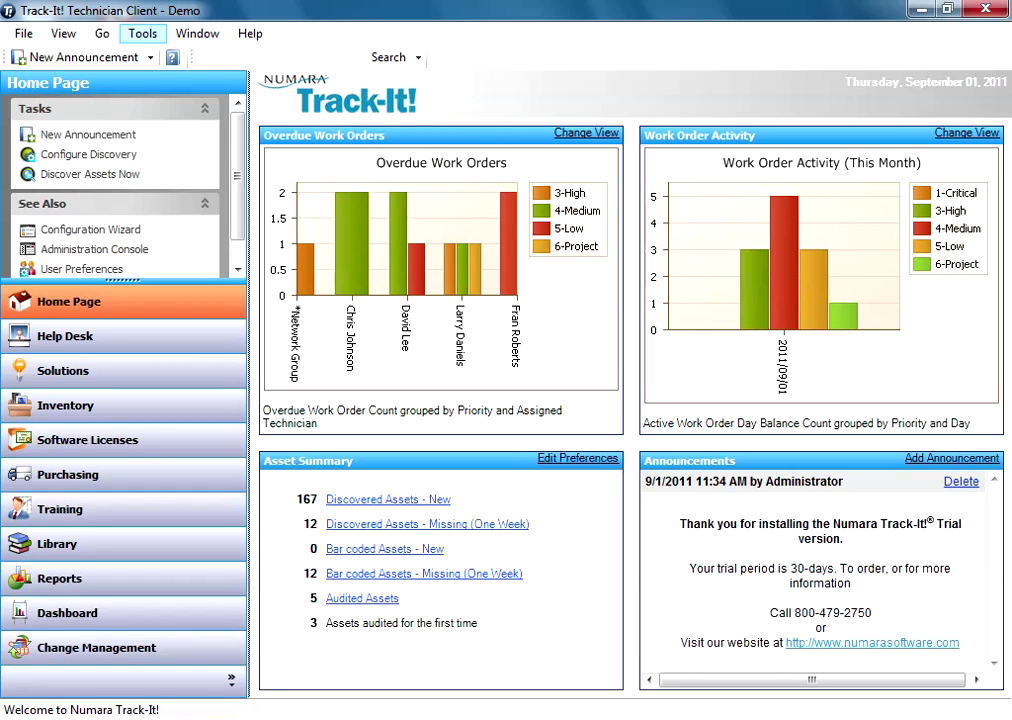
Step: Open the Directory Service settings of the Directory Importer in the Administration Console
left_click(142, 33)
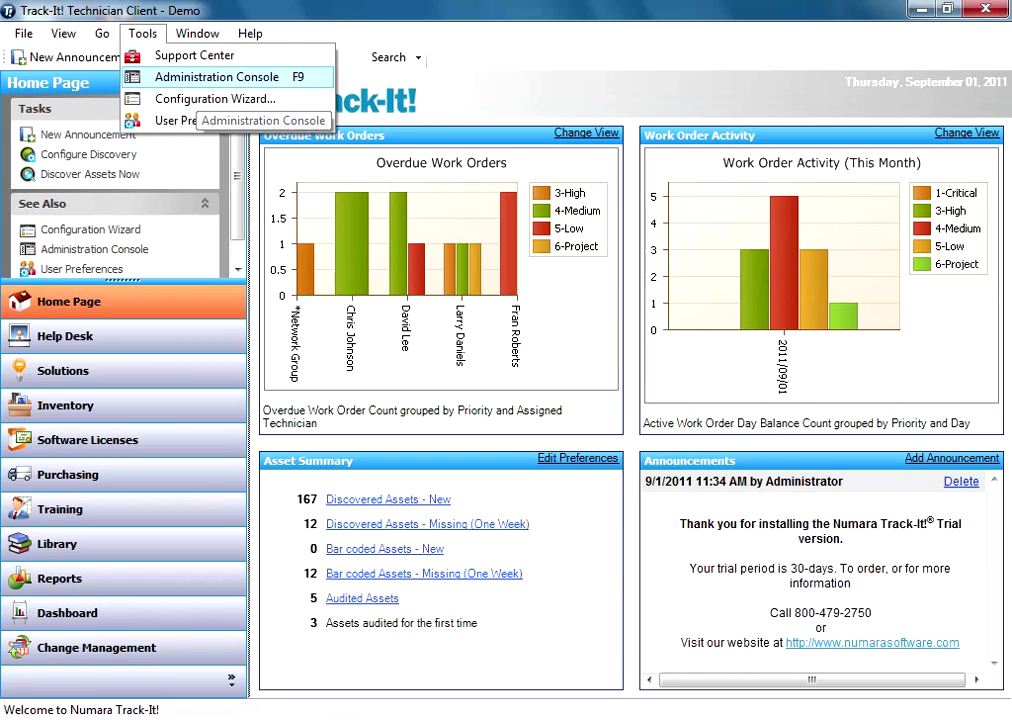
left_click(196, 77)
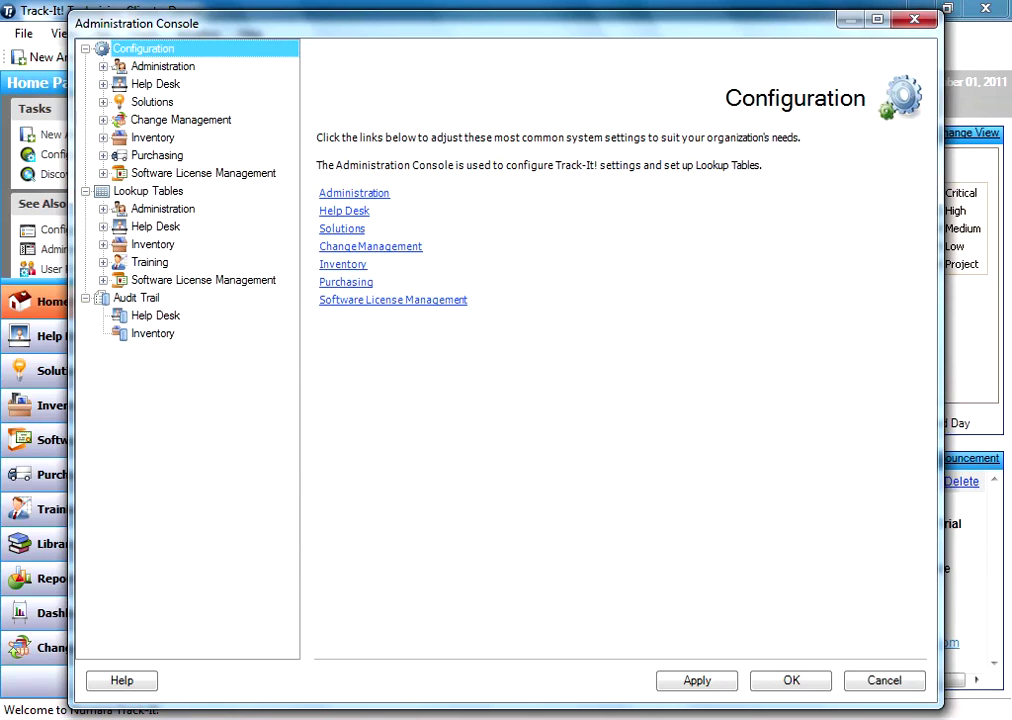
left_click(103, 67)
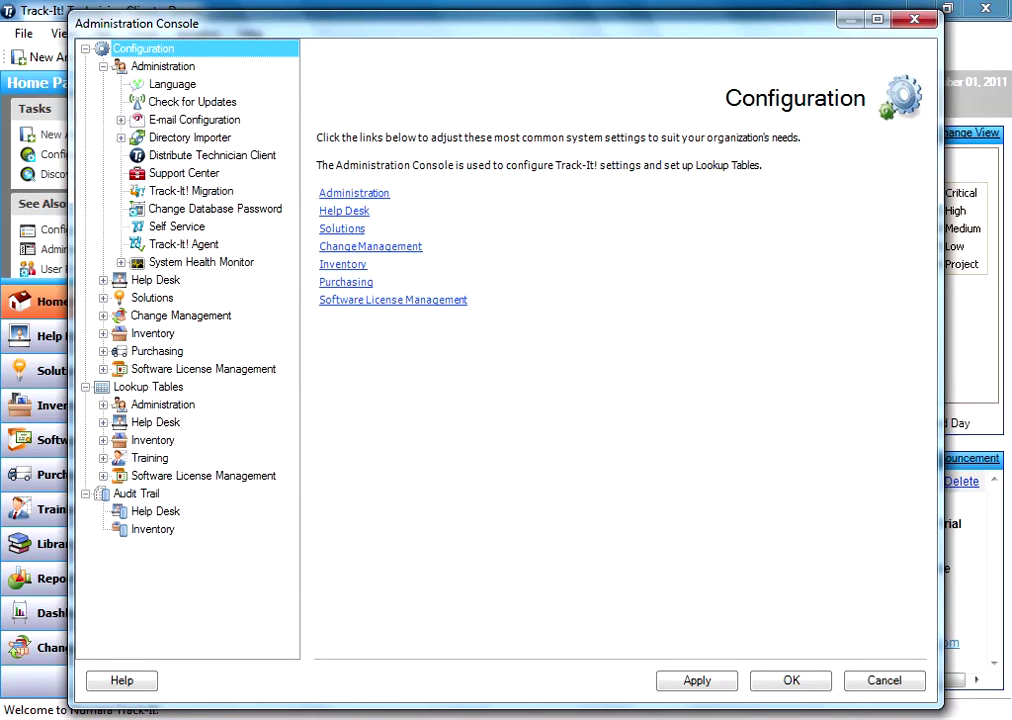
left_click(121, 137)
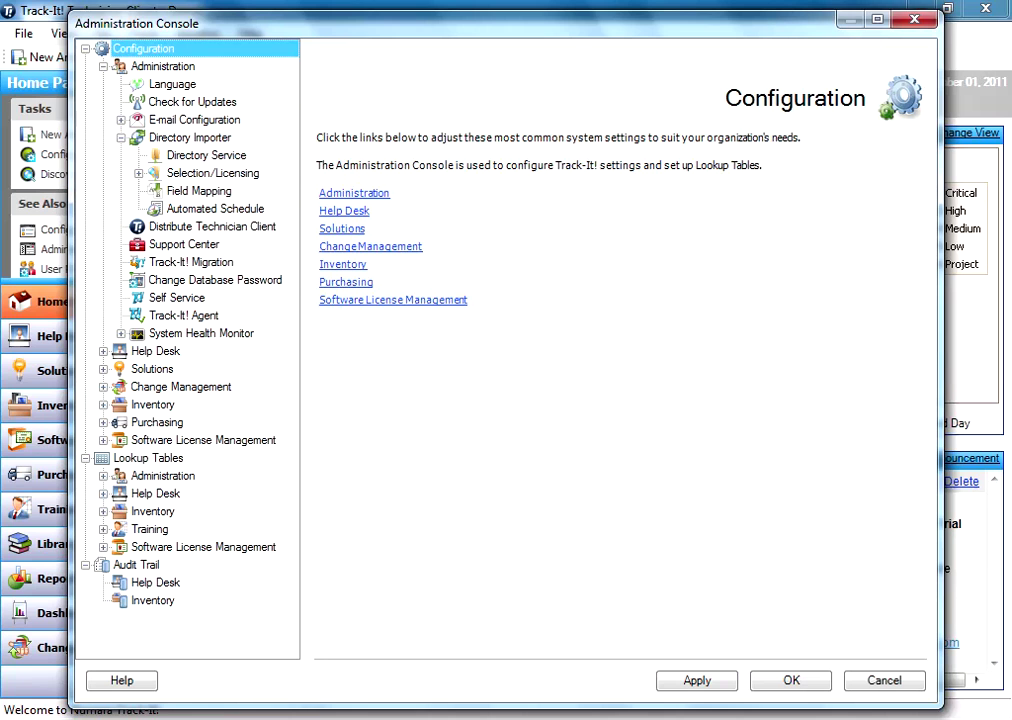
left_click(206, 155)
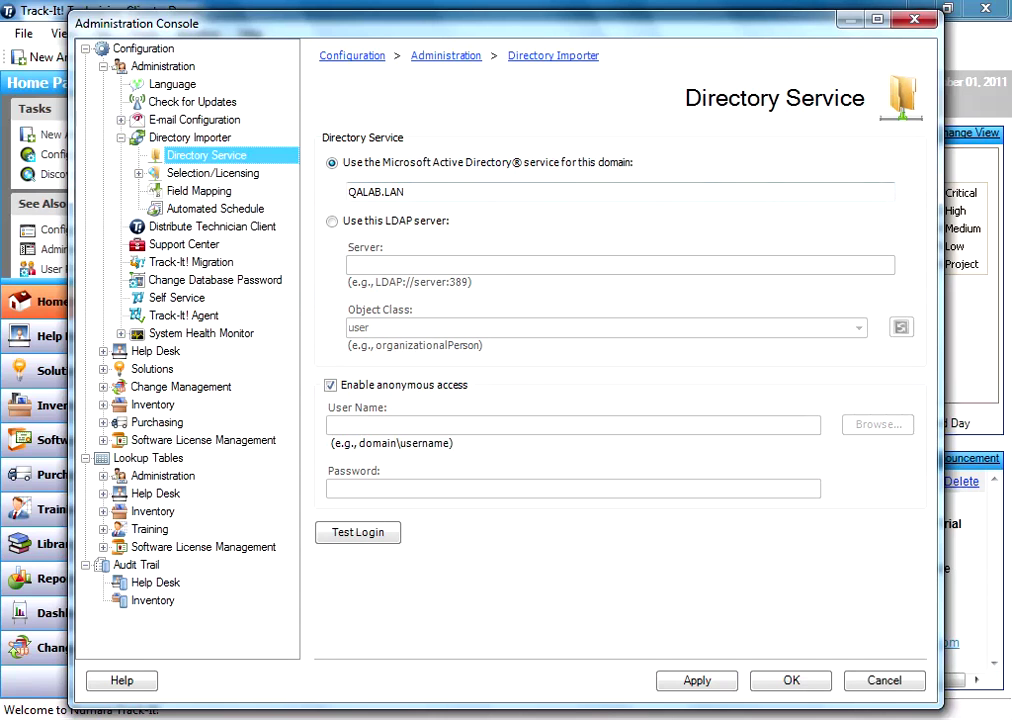
Step: Test the directory login for the Active Directory domain QALAB.LAN with anonymous access and dismiss the result
left_click(406, 192)
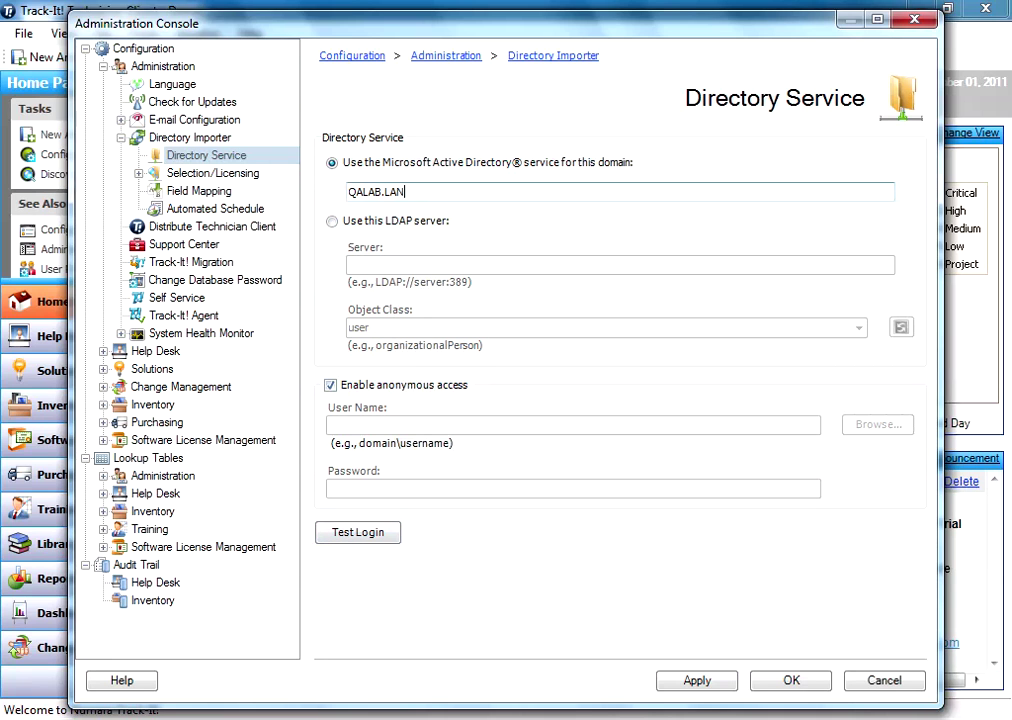
left_click(358, 532)
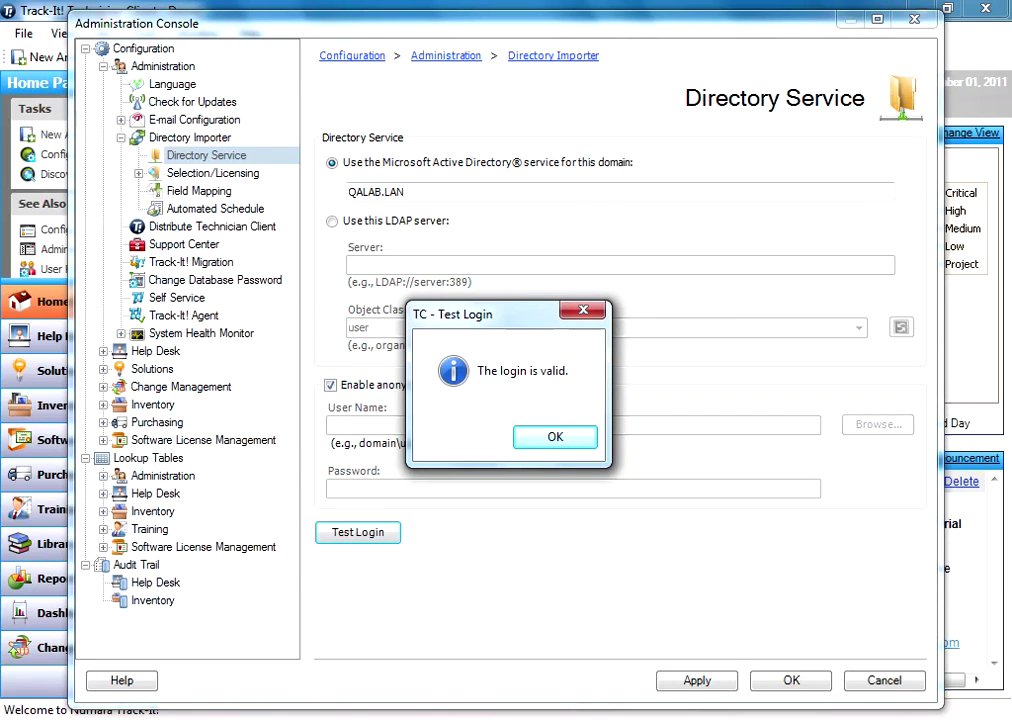
left_click(555, 437)
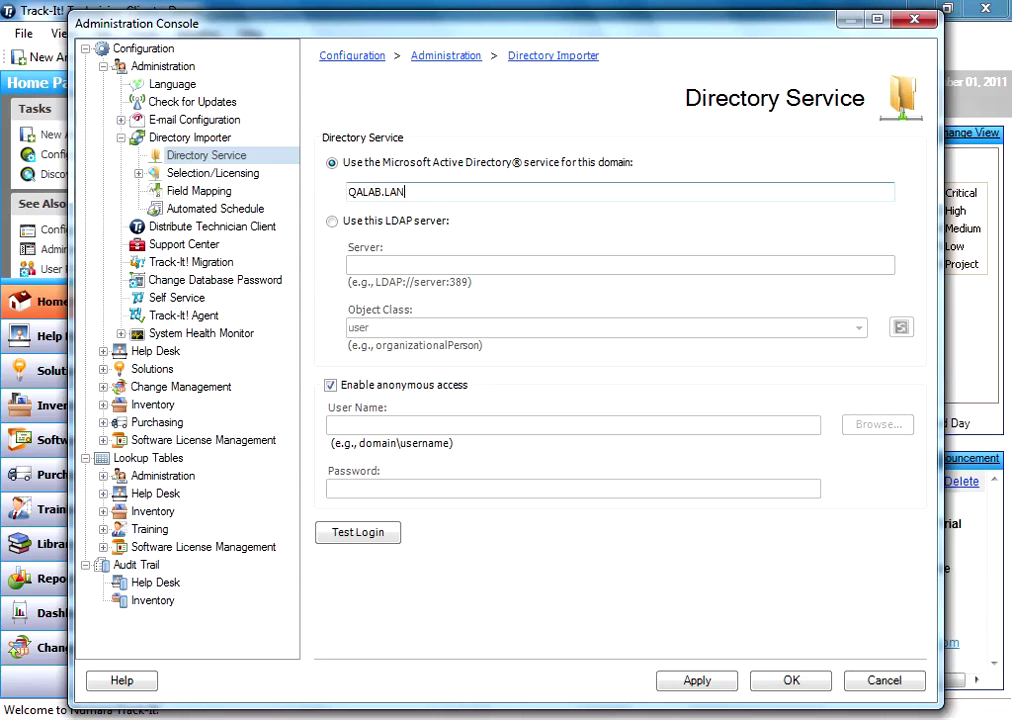
Step: Examine the directory groups available for user import under Selection/Licensing without adding one, and select the existing Users group
left_click(213, 173)
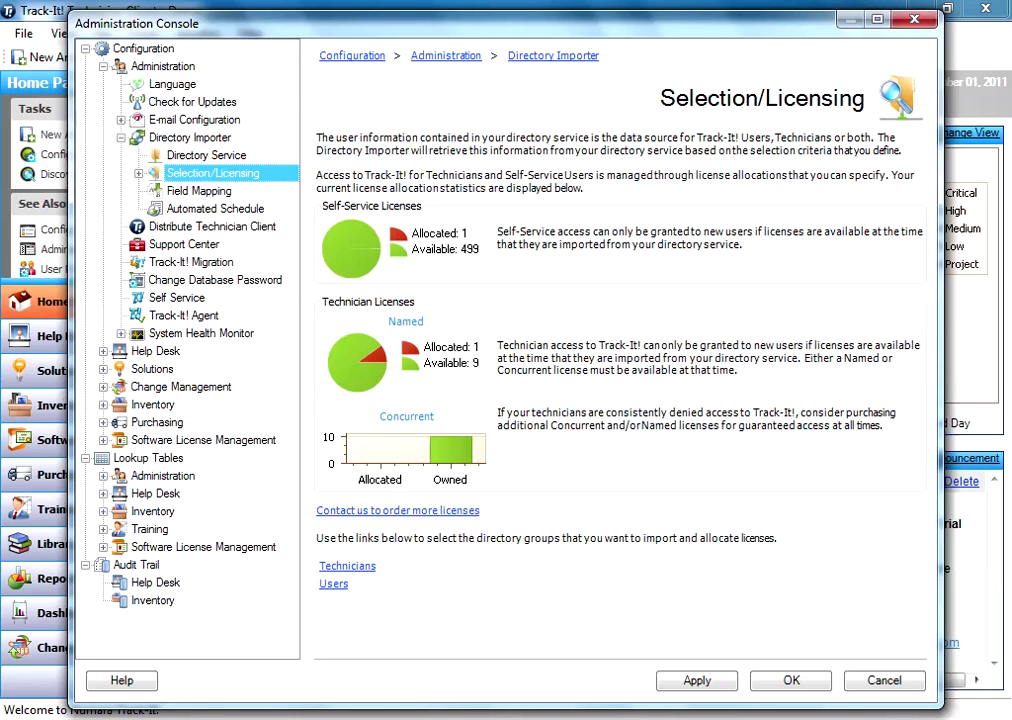
left_click(333, 584)
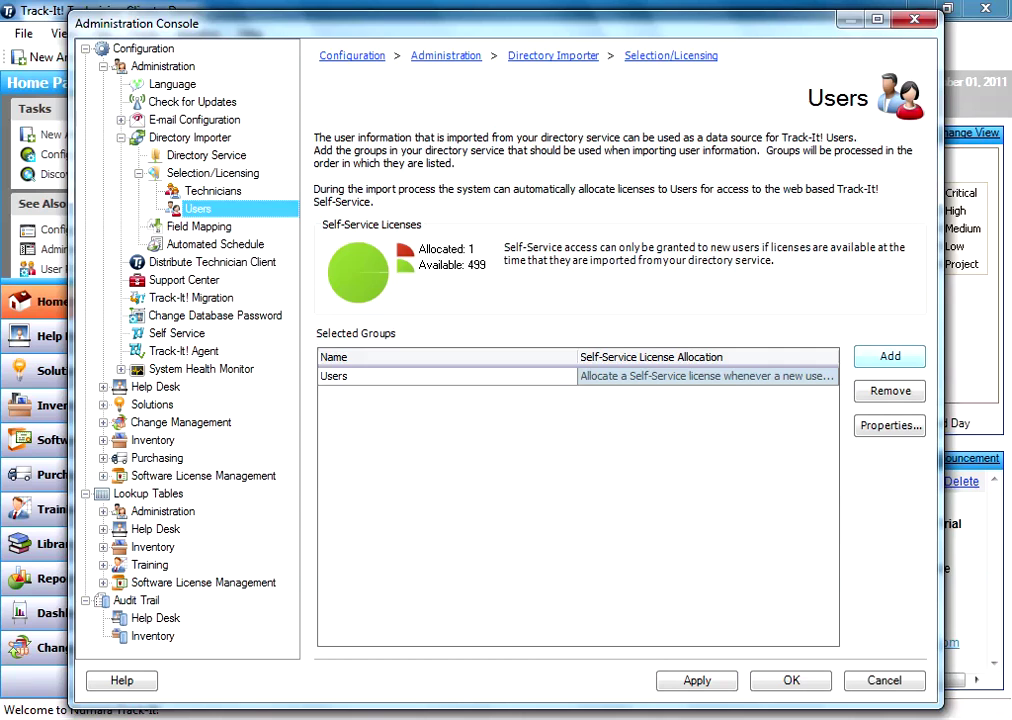
left_click(890, 357)
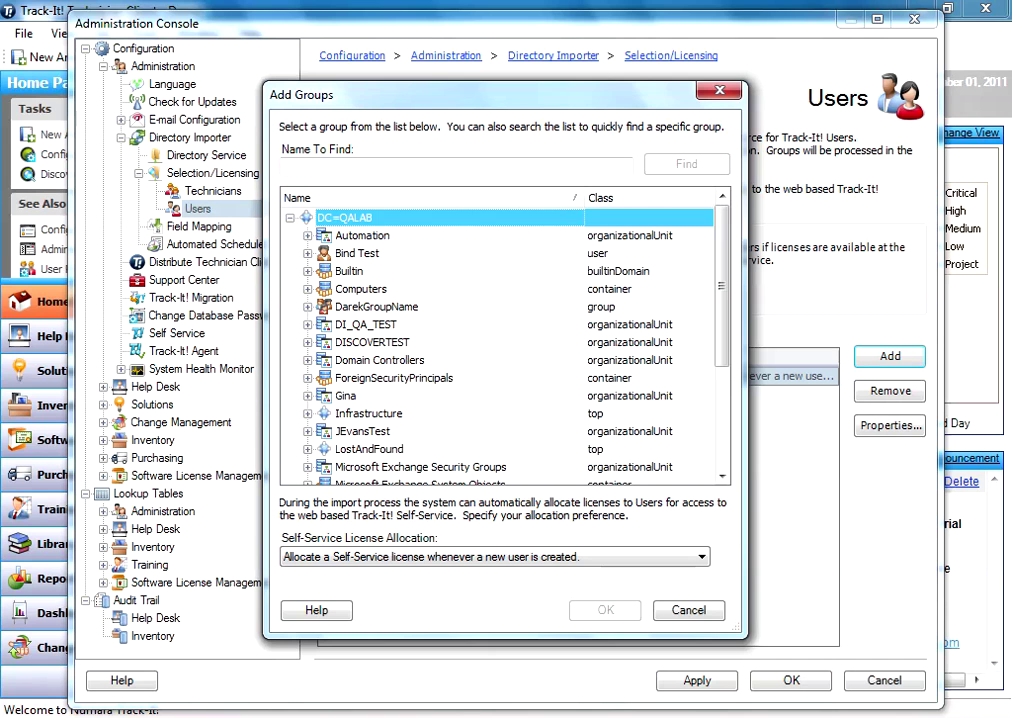
scroll(500, 340, "down", 3)
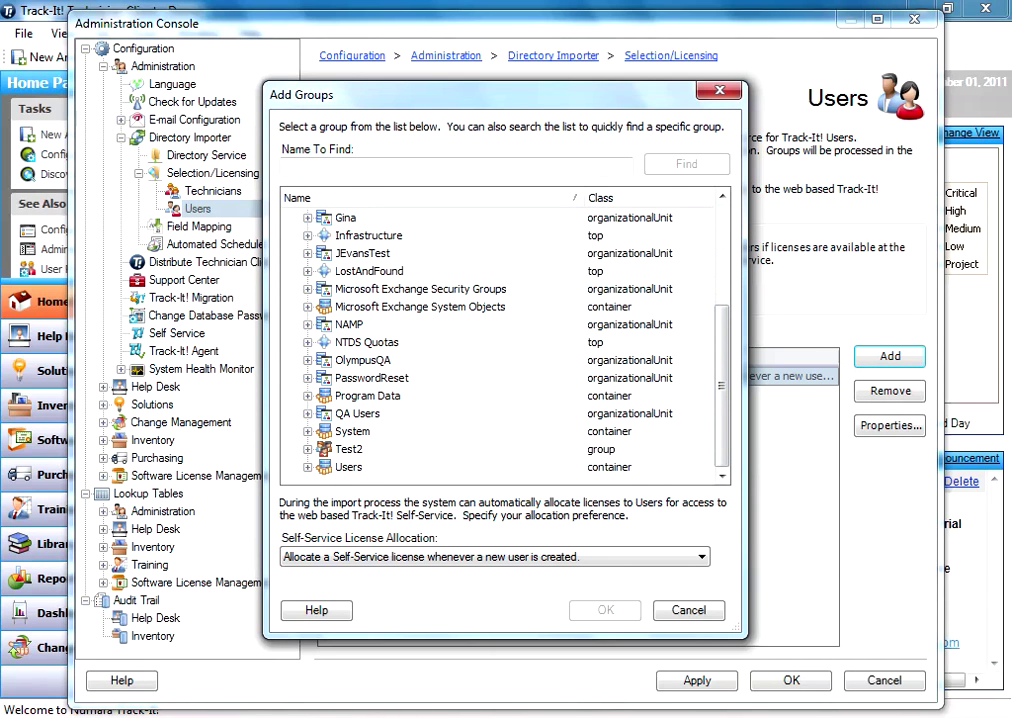
scroll(500, 340, "up", 3)
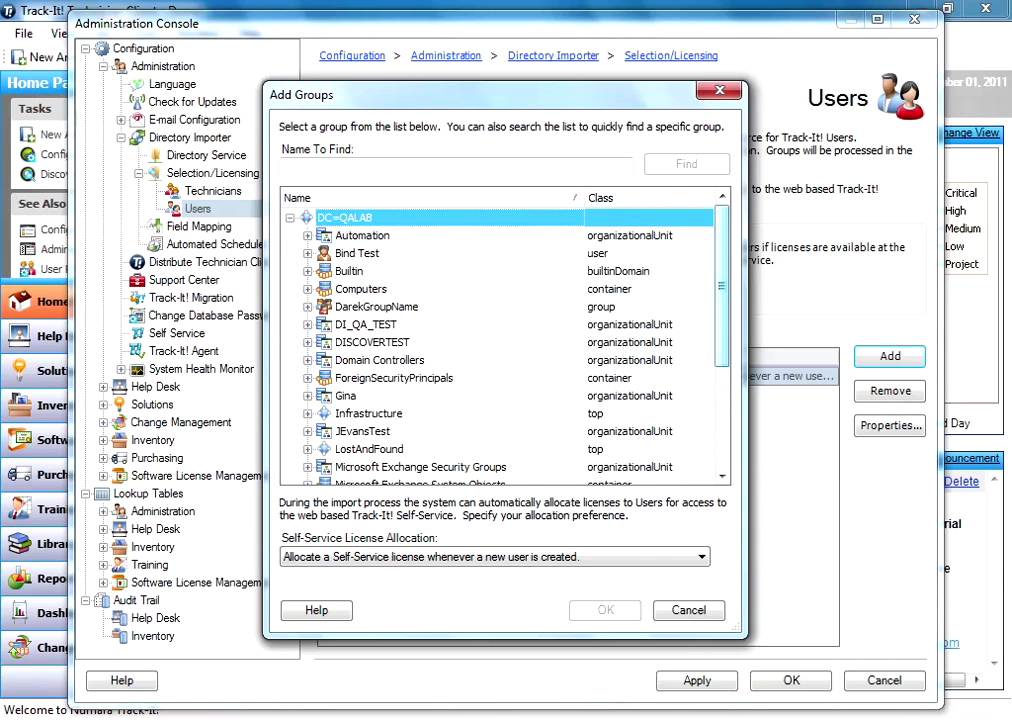
scroll(500, 340, "down", 3)
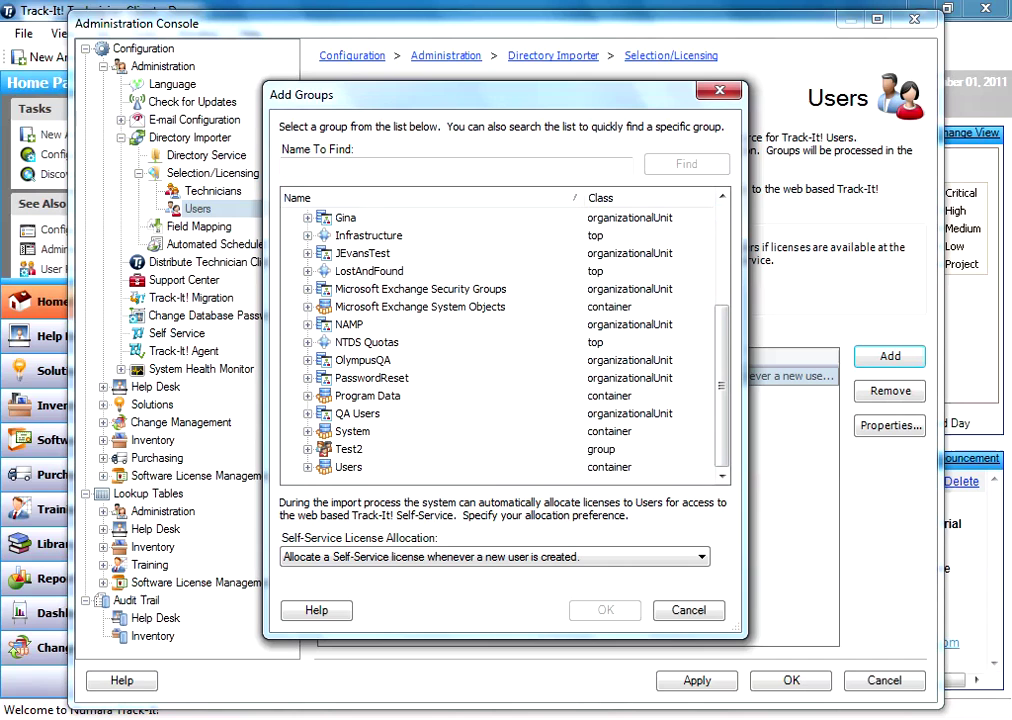
left_click(440, 167)
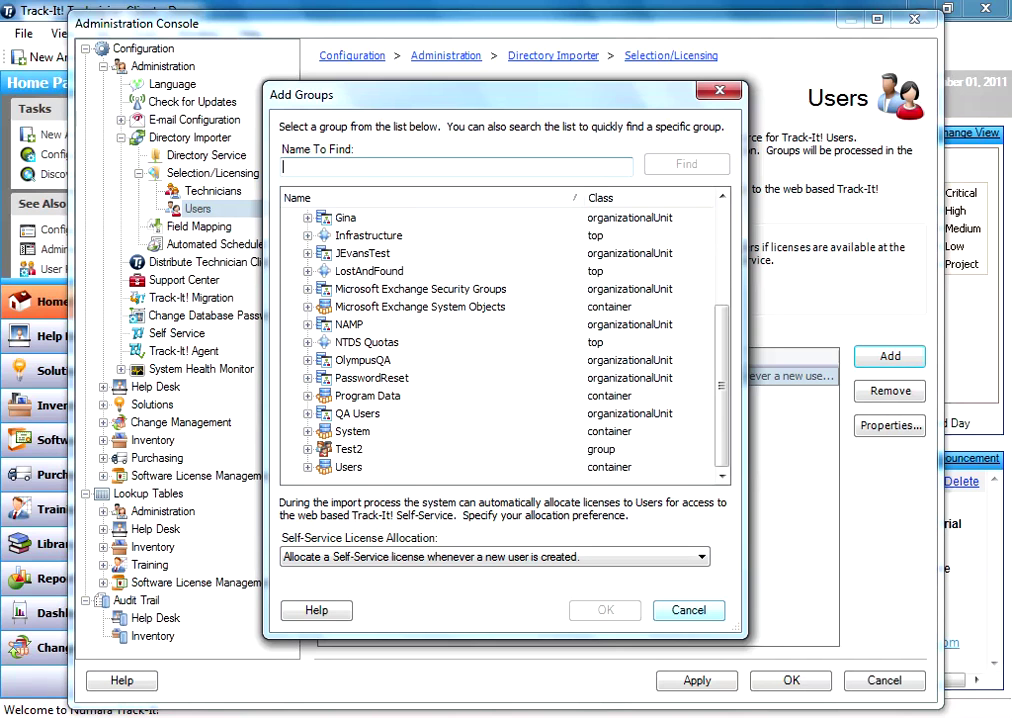
left_click(689, 610)
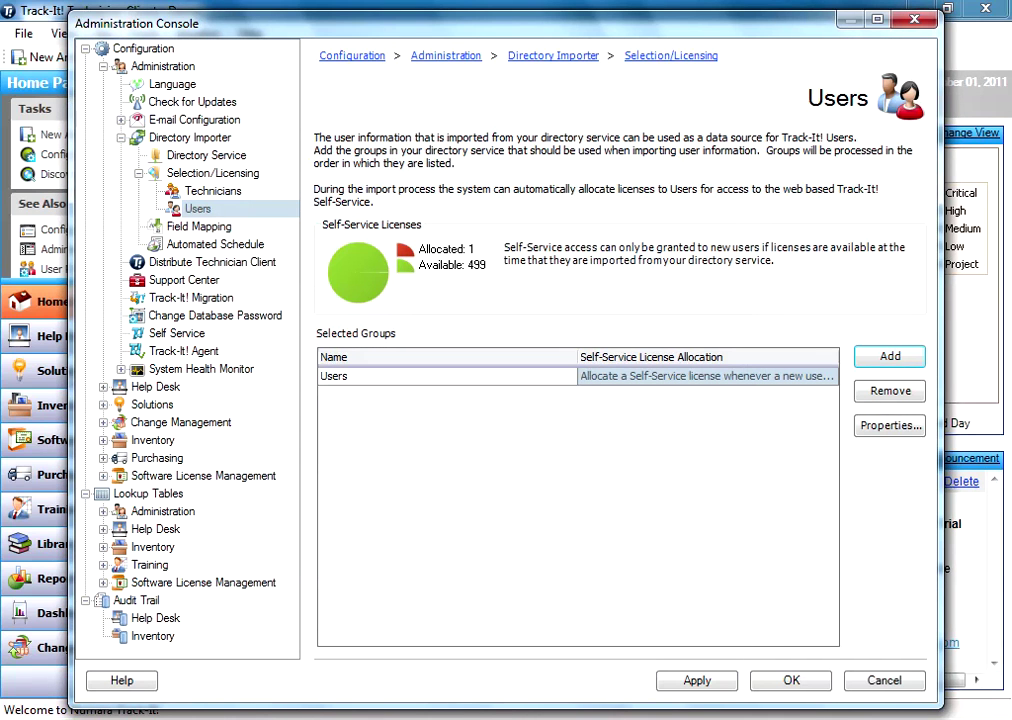
left_click(440, 377)
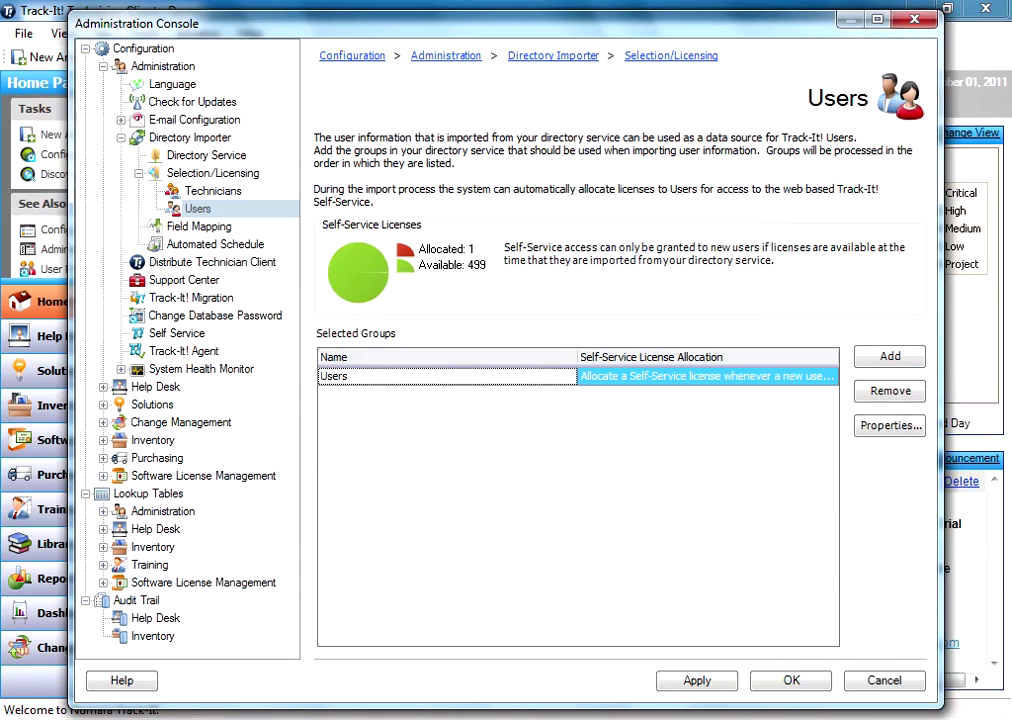
Step: Review the Directory Importer's field mapping, and start an immediate import from its Automated Schedule settings
left_click(199, 227)
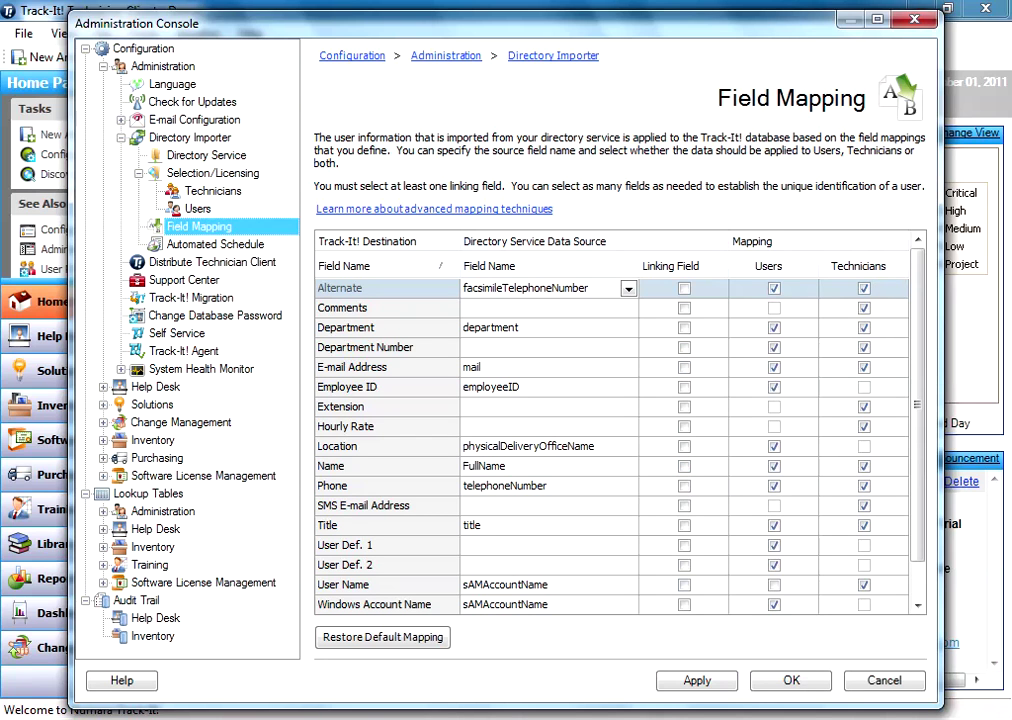
left_click(215, 244)
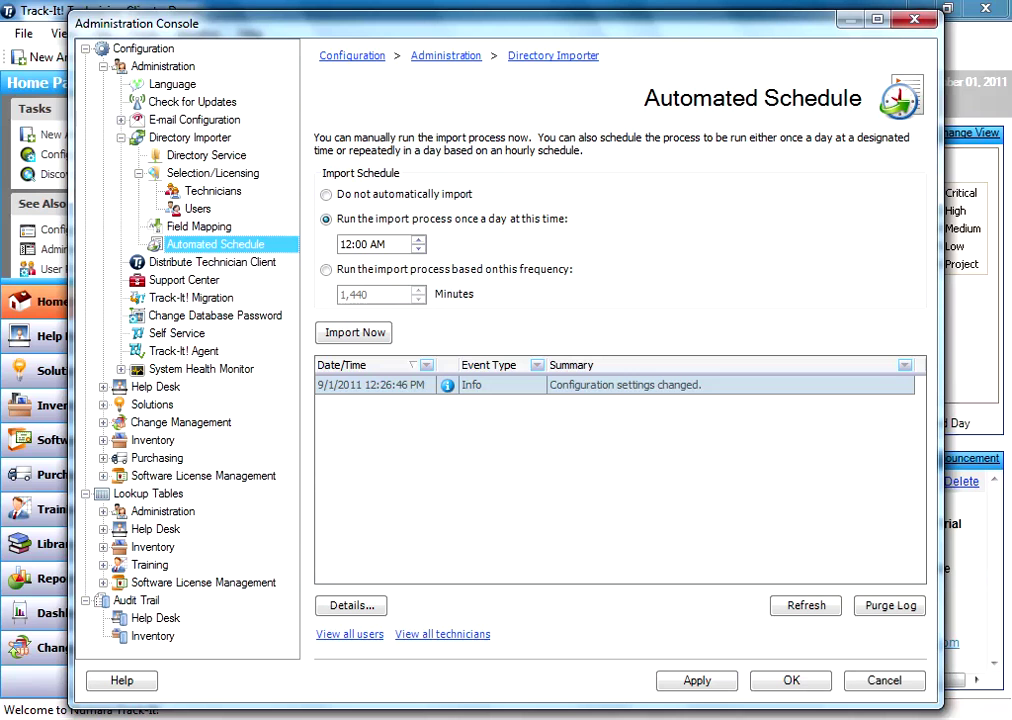
left_click(503, 385)
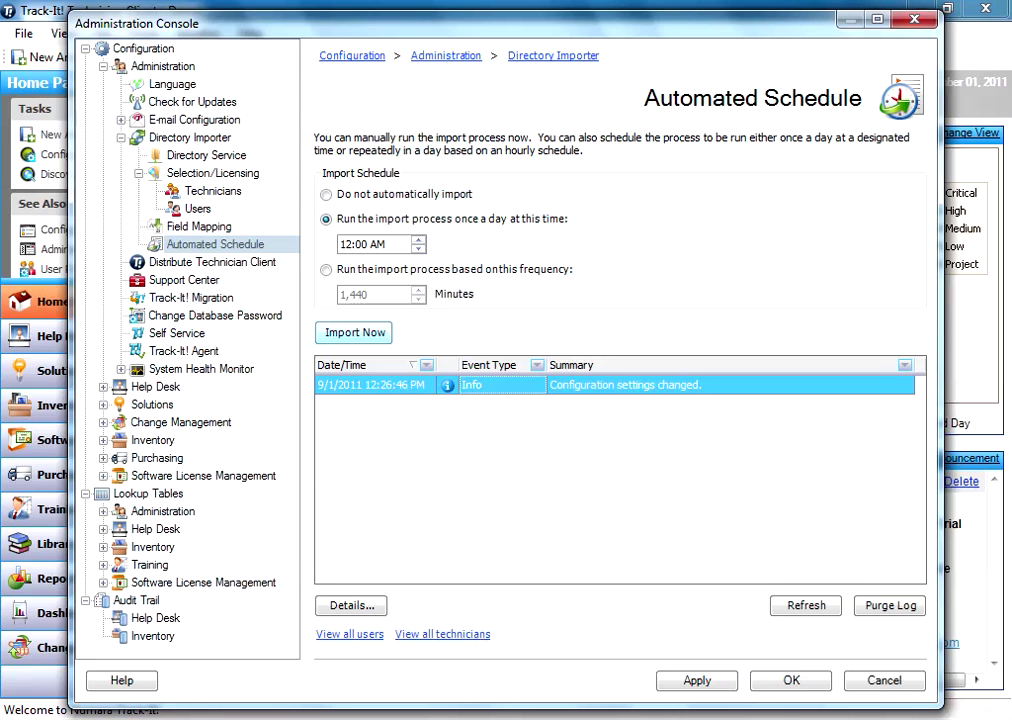
left_click(354, 333)
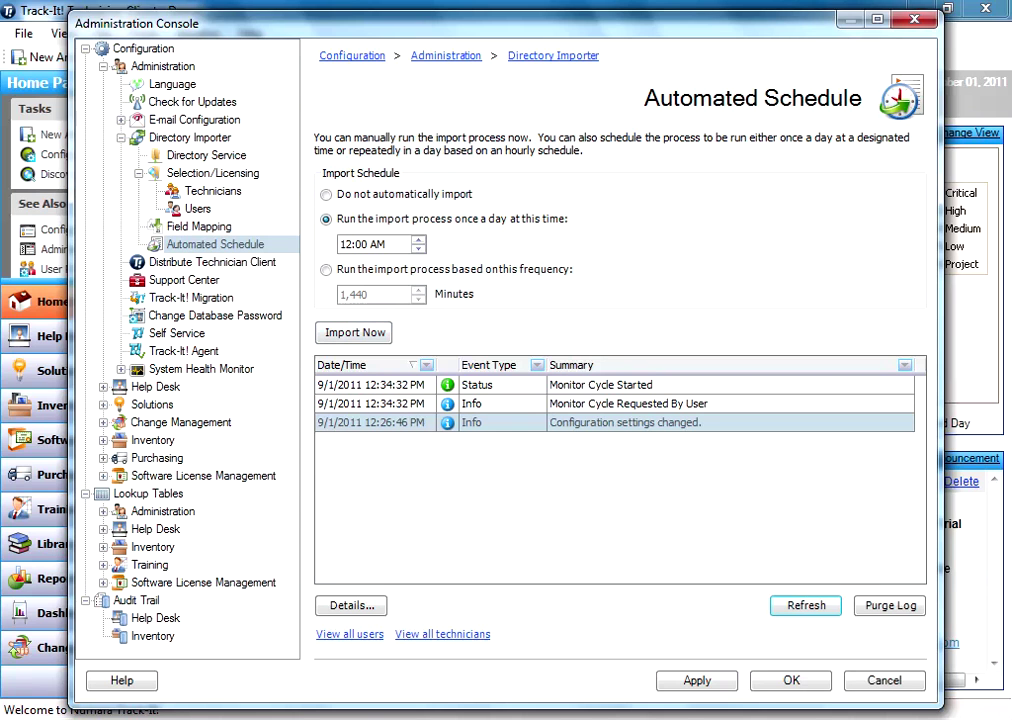
Step: Examine the imported users and their self-service access in the Administration lookup table for Users
left_click(103, 512)
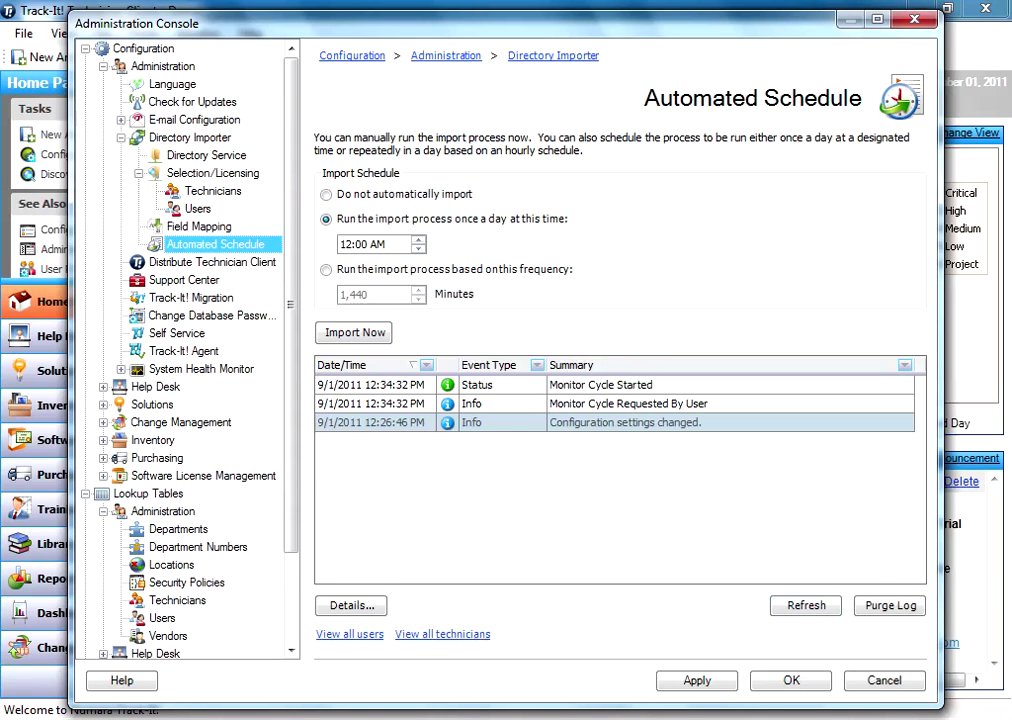
left_click(162, 618)
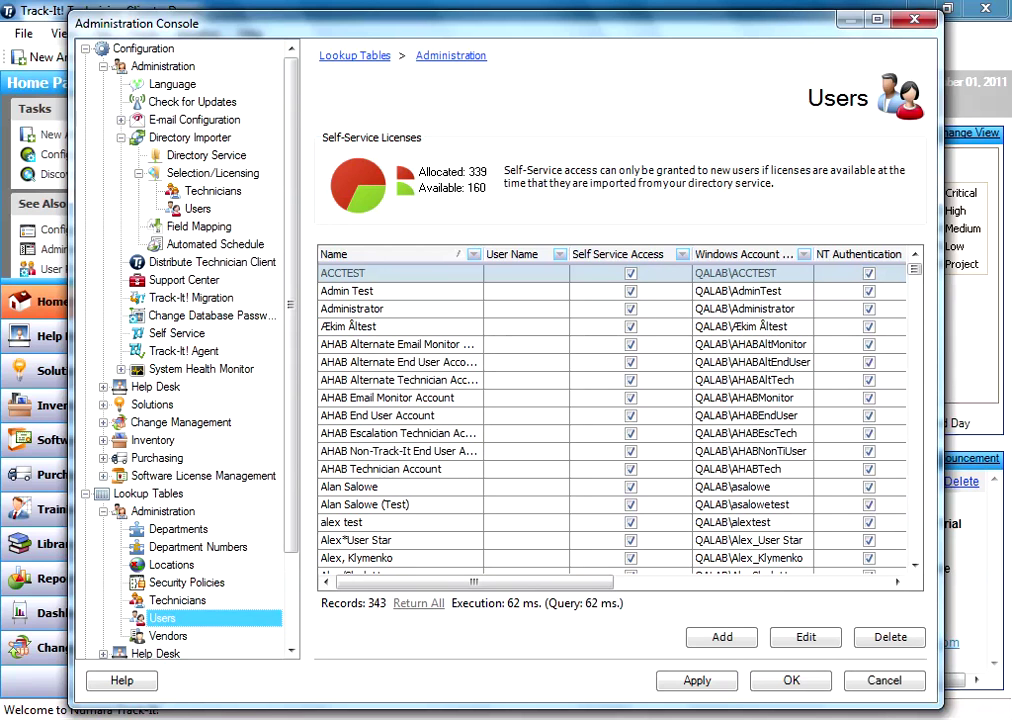
left_click(915, 430)
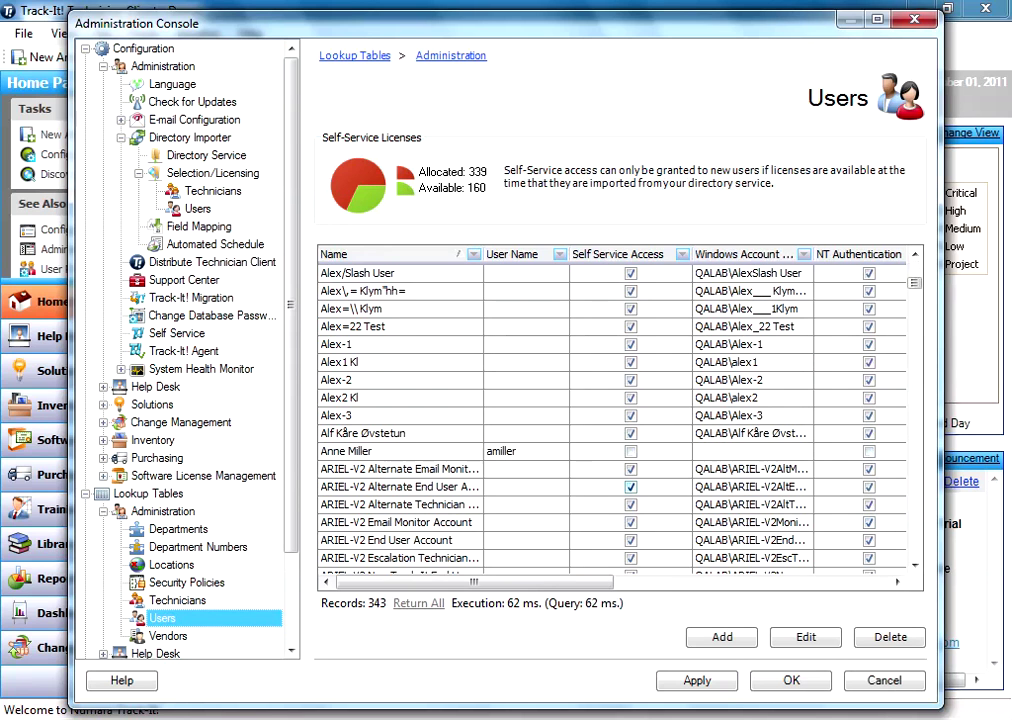
scroll(610, 415, "down", 6)
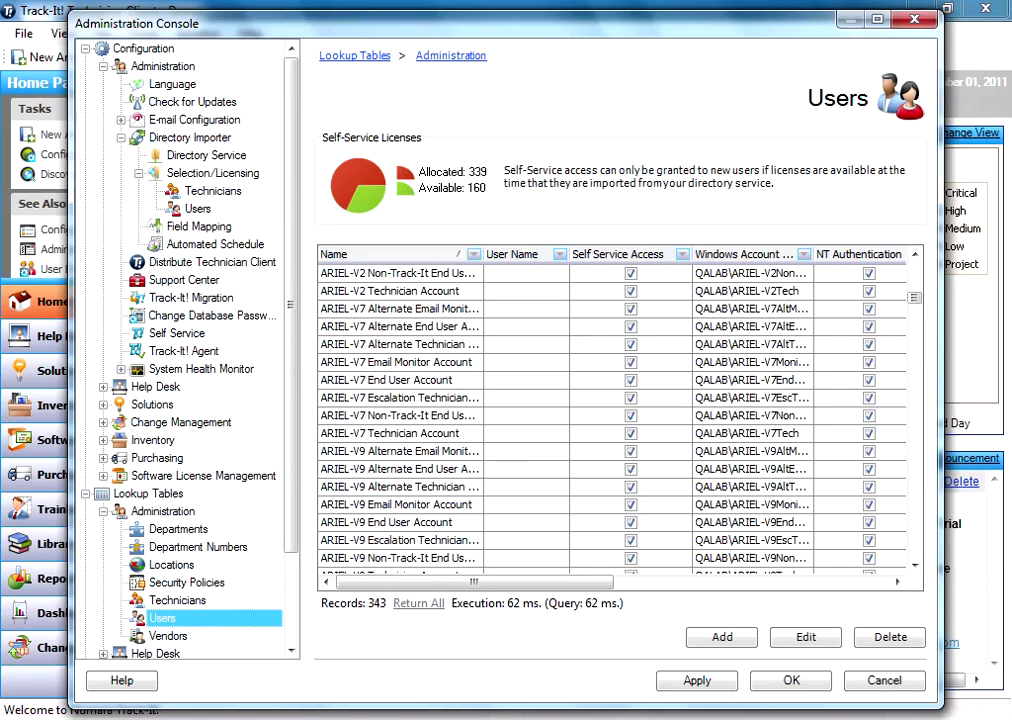
scroll(610, 415, "down", 6)
scroll(610, 415, "down", 6)
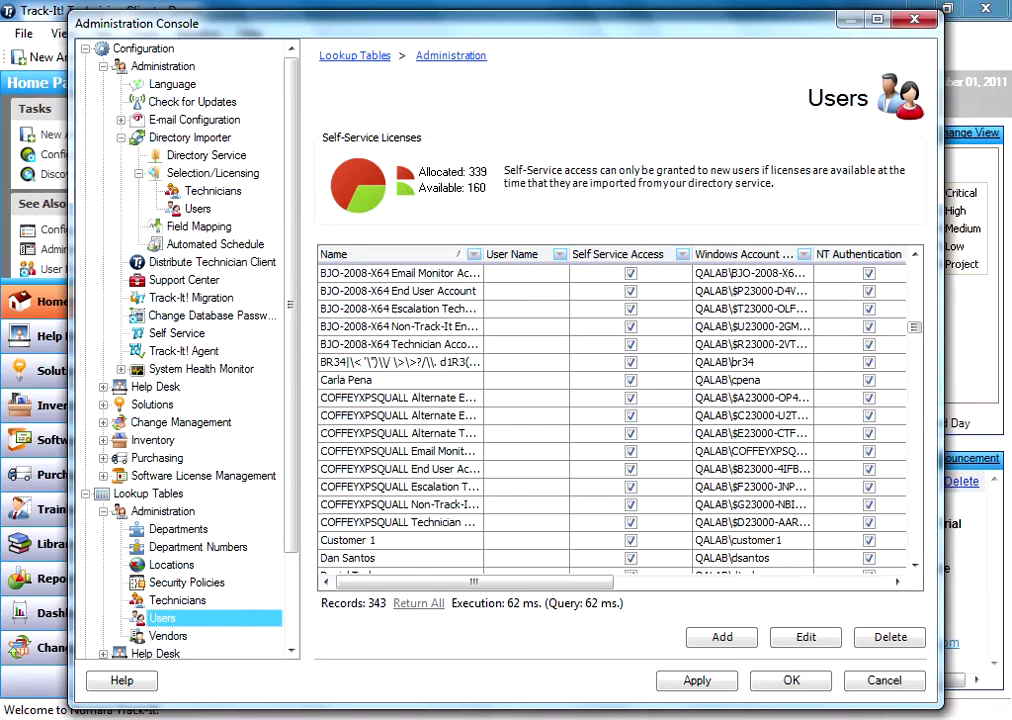
scroll(610, 415, "down", 18)
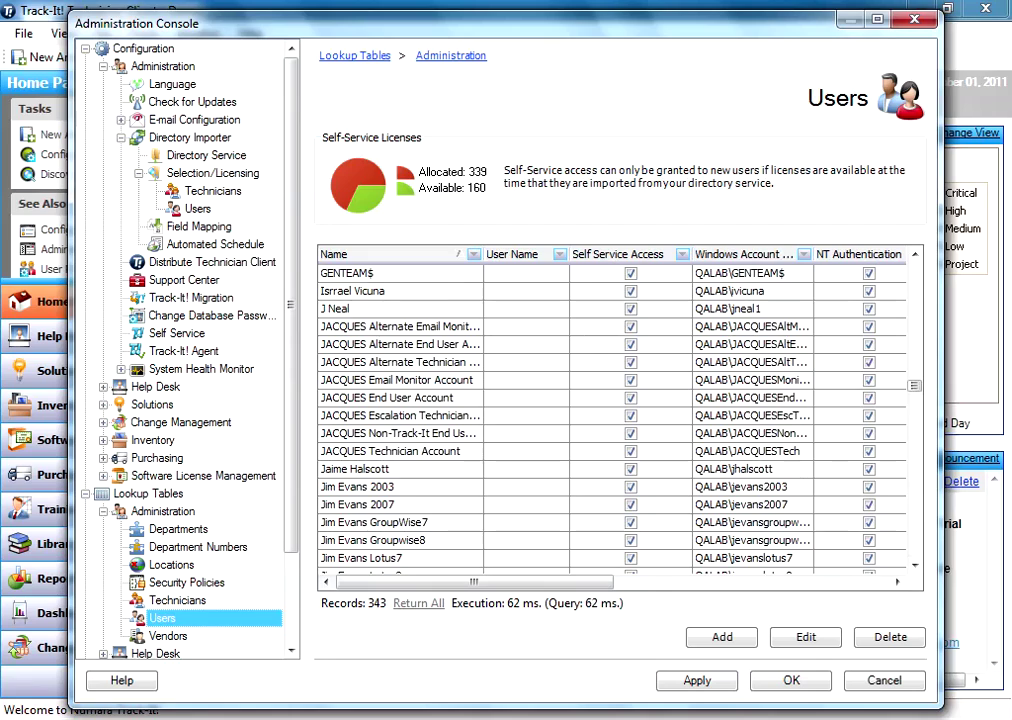
scroll(610, 415, "down", 20)
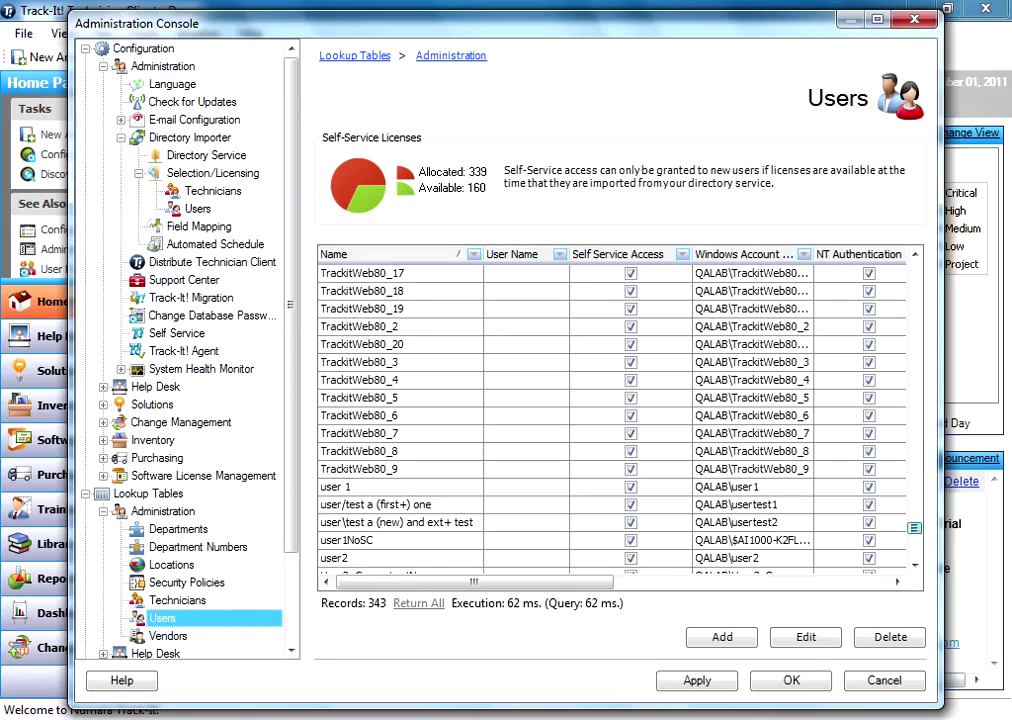
scroll(610, 415, "down", 15)
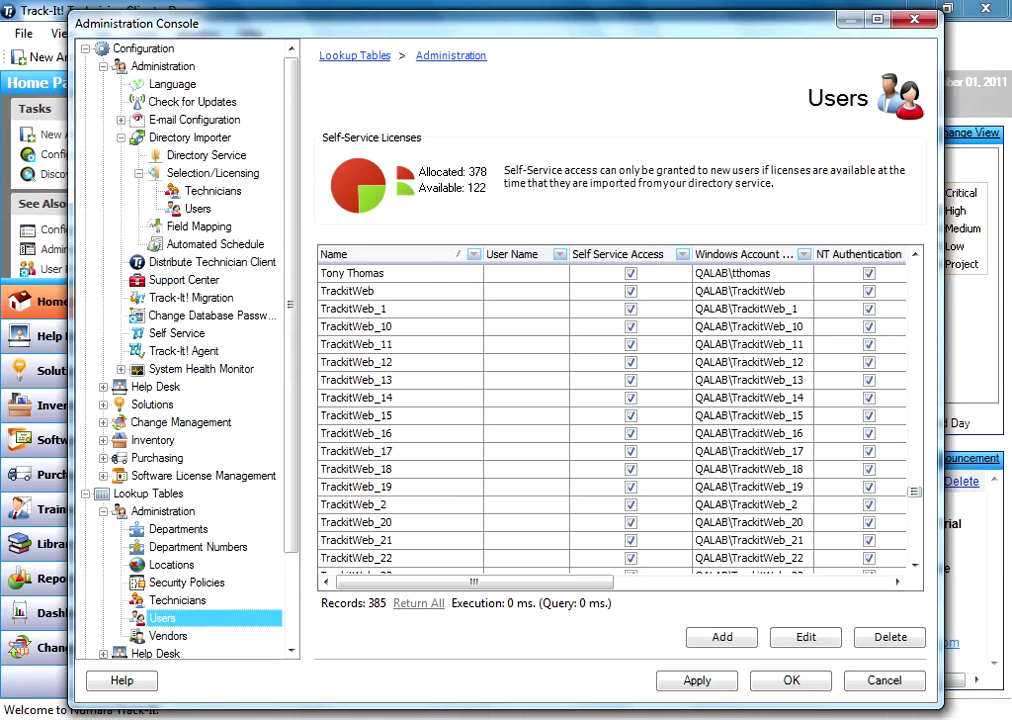
Step: Recheck the Directory Importer's directory service and user group settings, and select the newest entry in the import event log
left_click(206, 155)
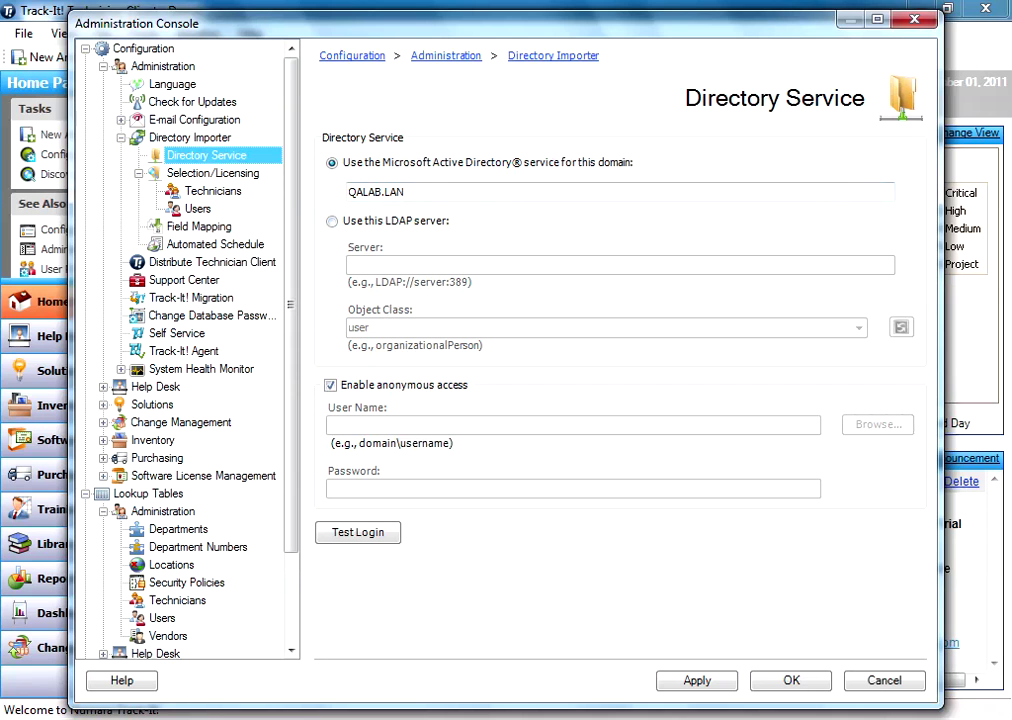
left_click(198, 209)
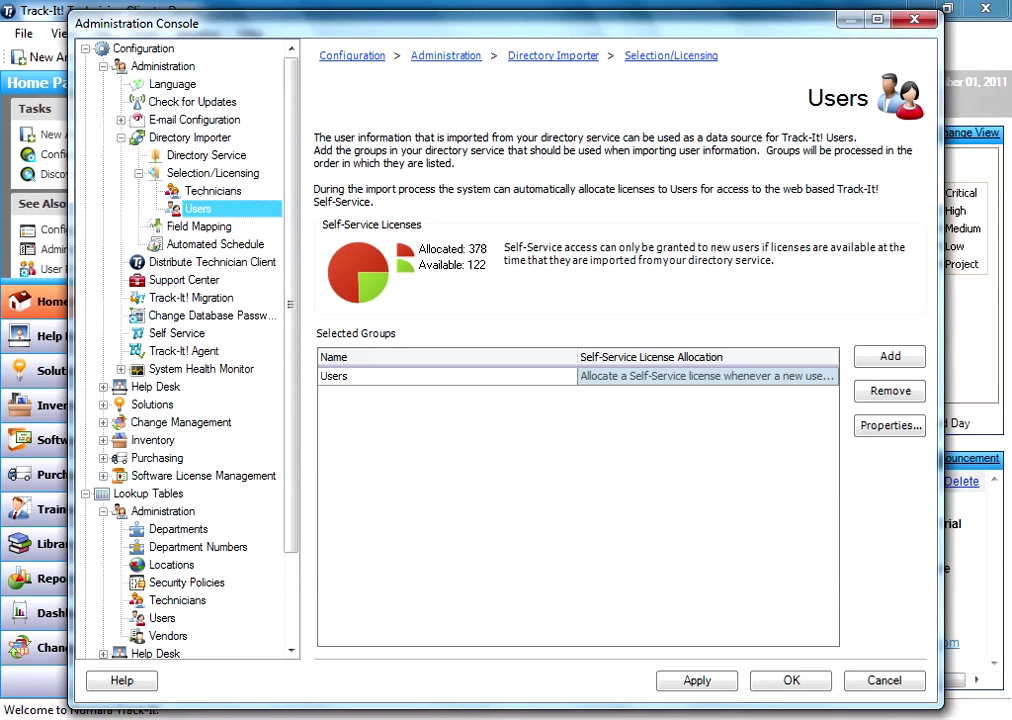
left_click(215, 244)
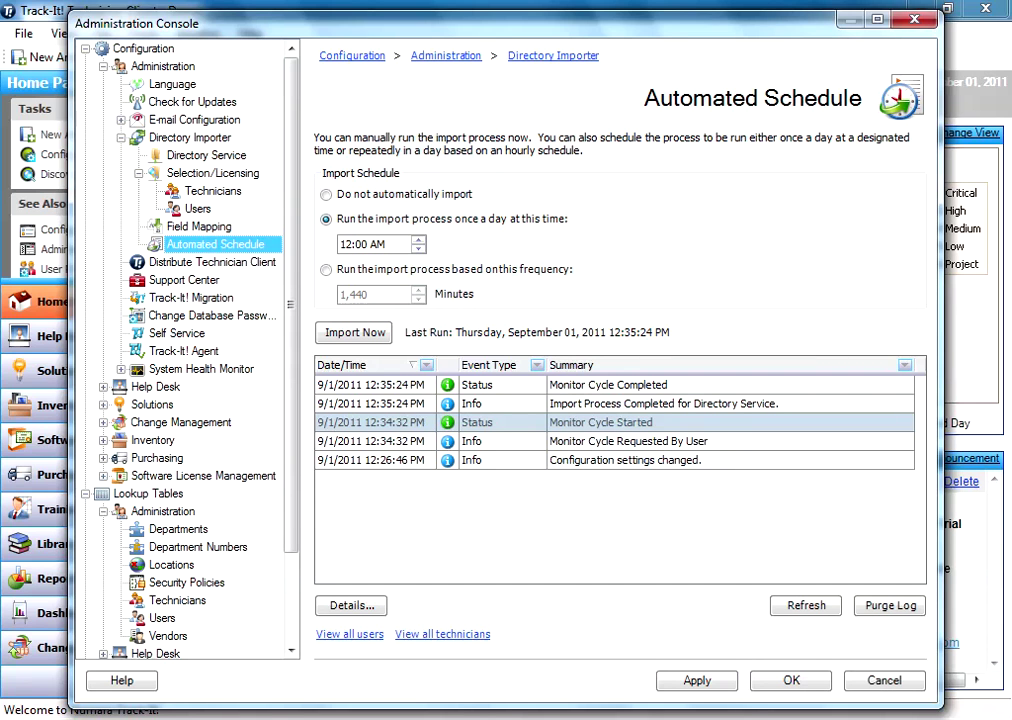
left_click(502, 385)
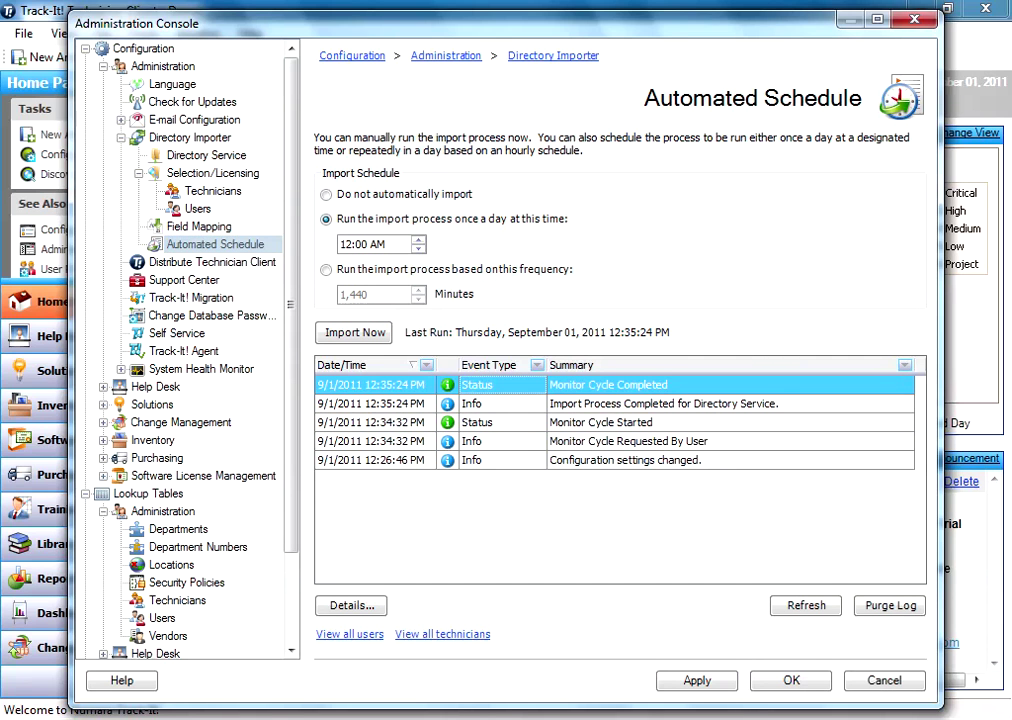